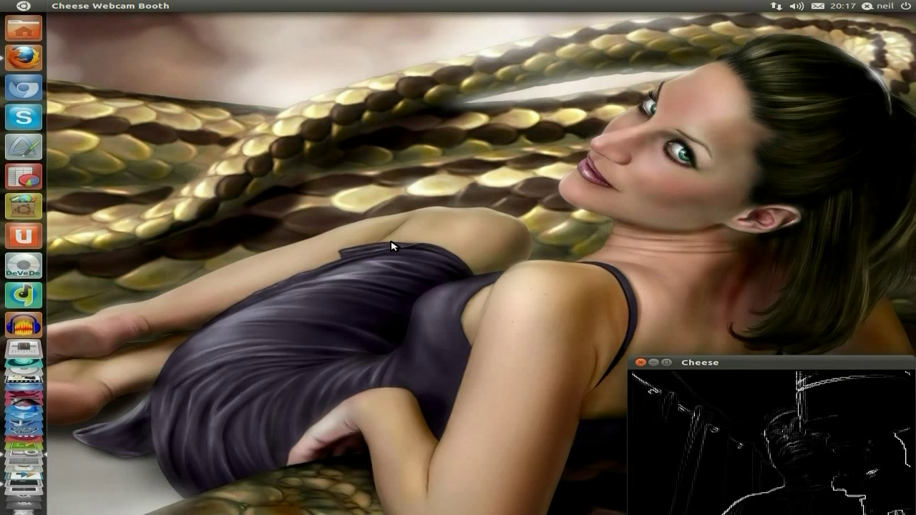
# - Bring up the Codecademy window, view the JavaScript courses listing, then go back to the console
pyautogui.click(33, 68)
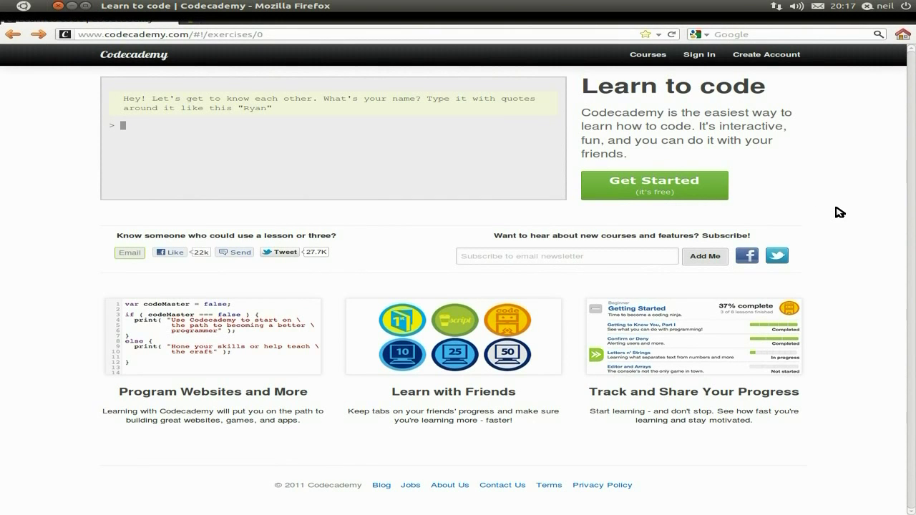
pyautogui.click(648, 56)
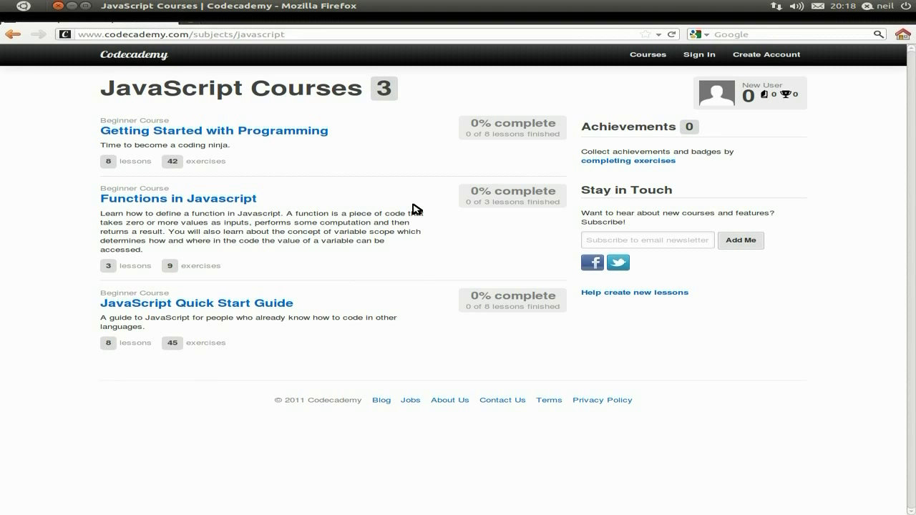
pyautogui.click(4, 34)
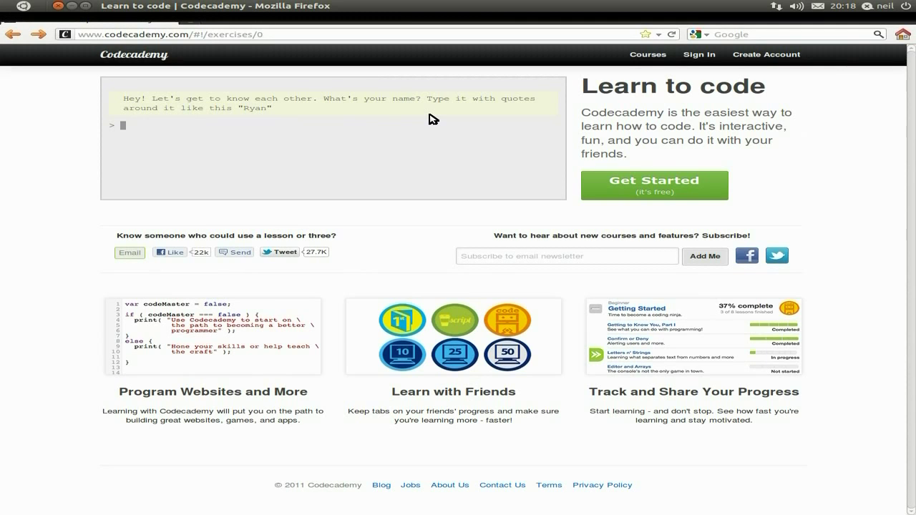
# - Enter the name "sneeky", in quotes, at the console prompt
pyautogui.write('"')
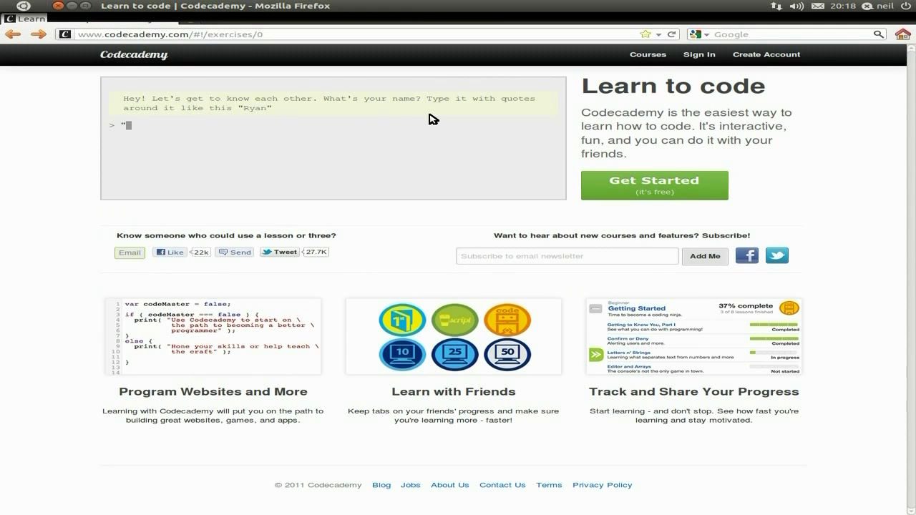
pyautogui.write('sneeky')
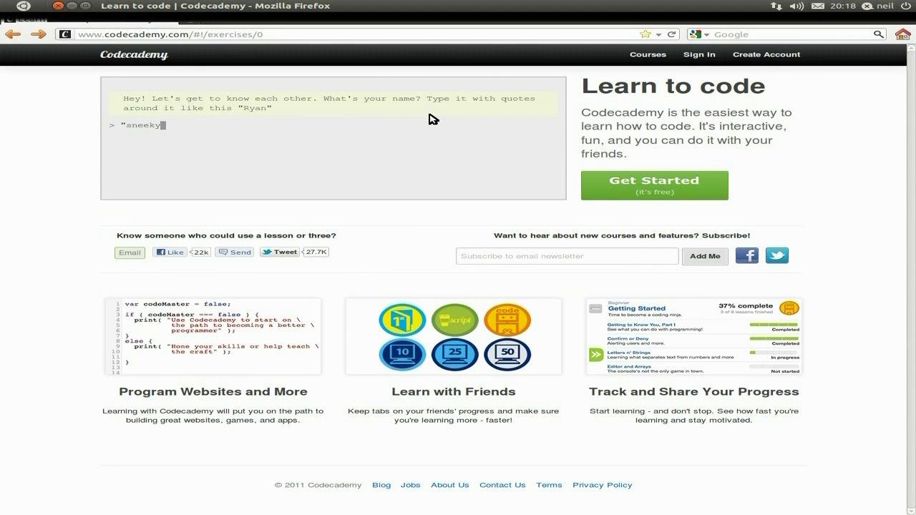
pyautogui.write('"')
pyautogui.press('Return')
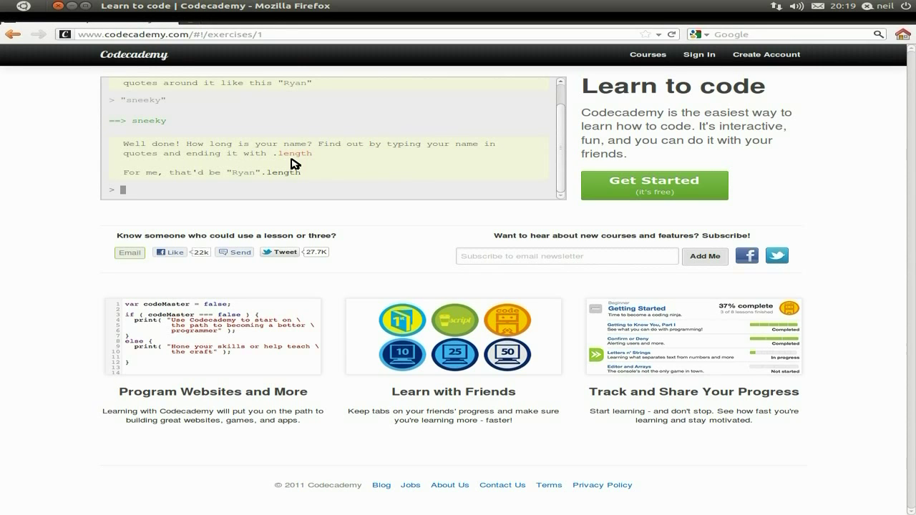
# - Evaluate "sneeky".length in the console, which returns 6
pyautogui.write('"sneeky')
pyautogui.write('".leng')
pyautogui.write('th')
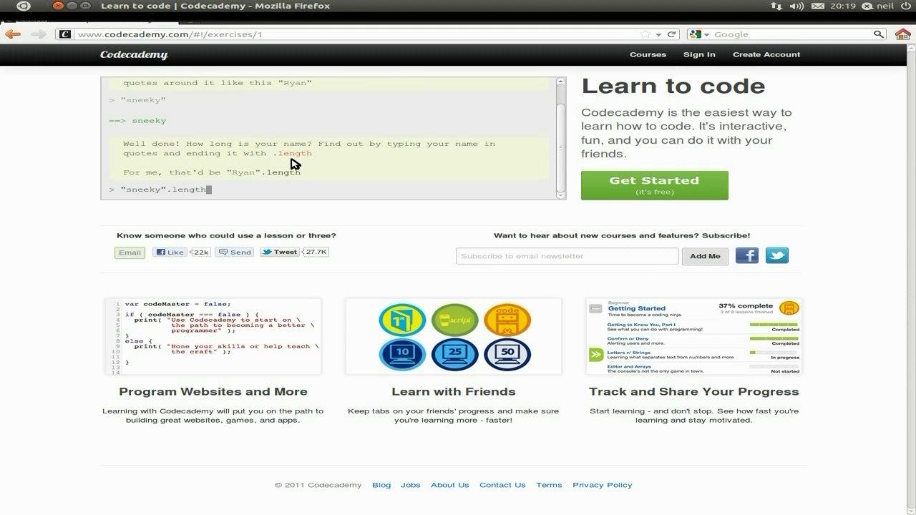
pyautogui.press('Return')
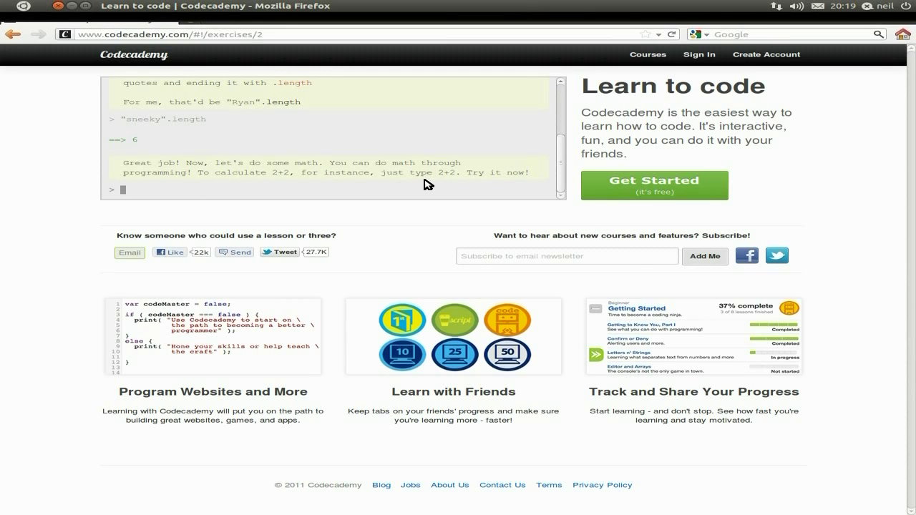
# - Evaluate 2+2 in the console to get 4
pyautogui.write('2+2')
pyautogui.press('Return')
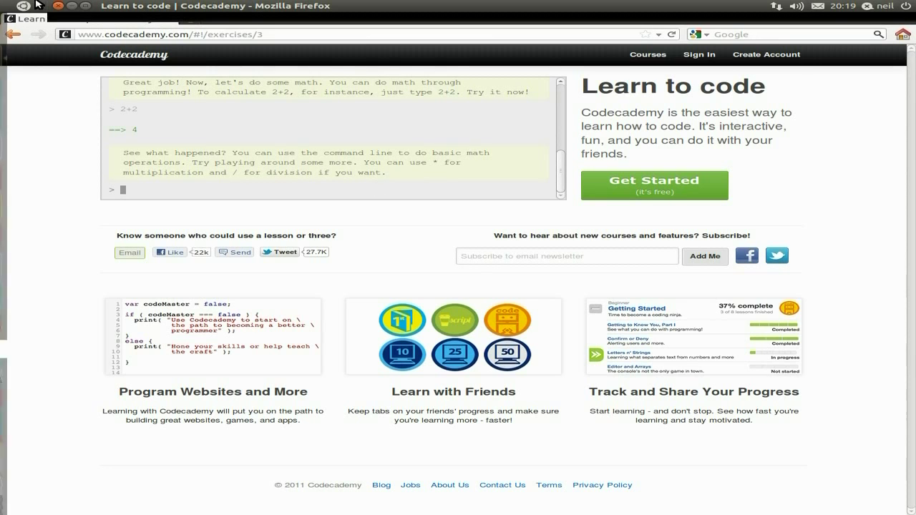
# - Close the Firefox window showing Codecademy
pyautogui.click(58, 6)
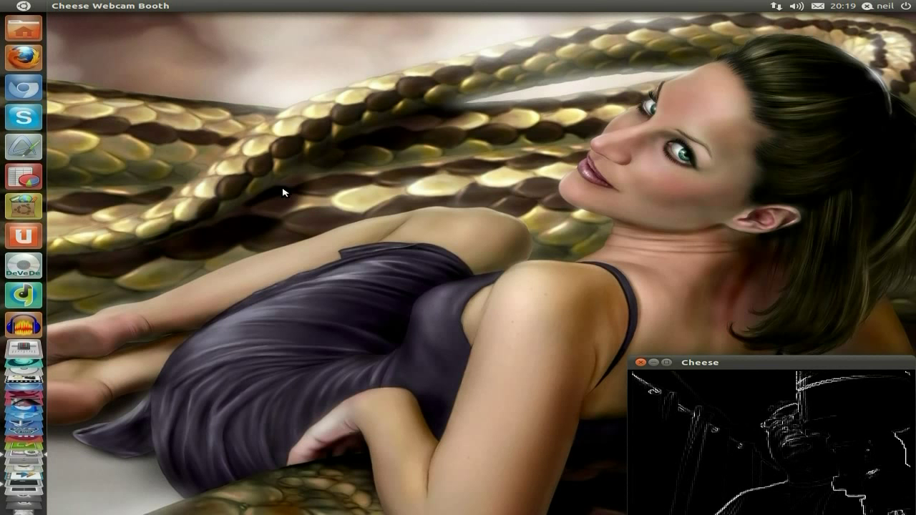